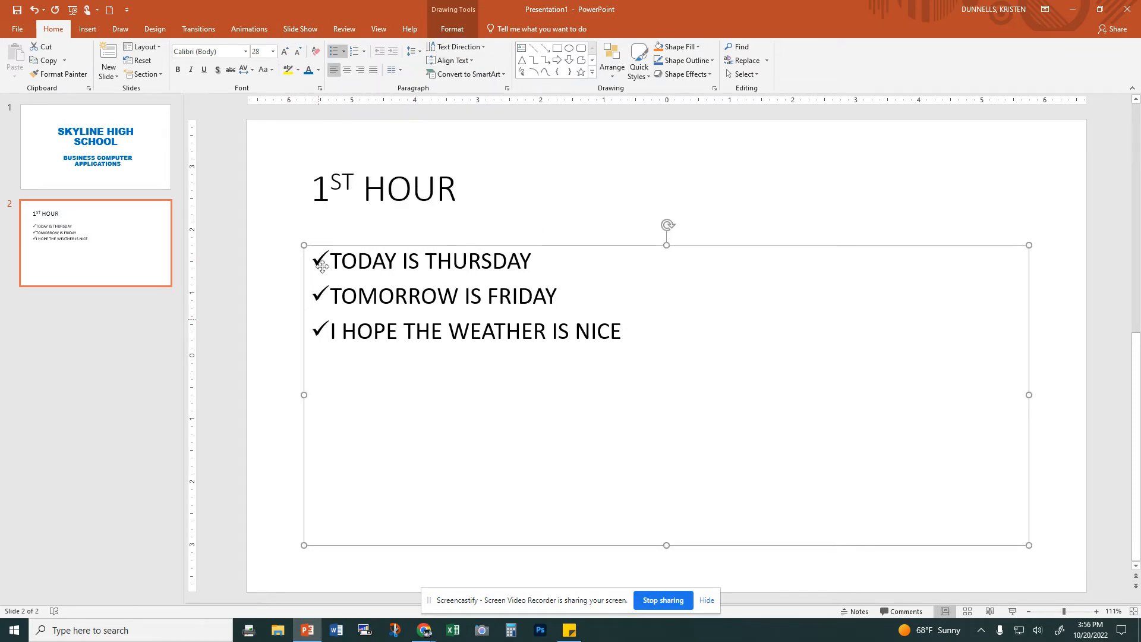
Set the three check mark bullets to 90% of text size and colour them standard blue
left_click(344, 55)
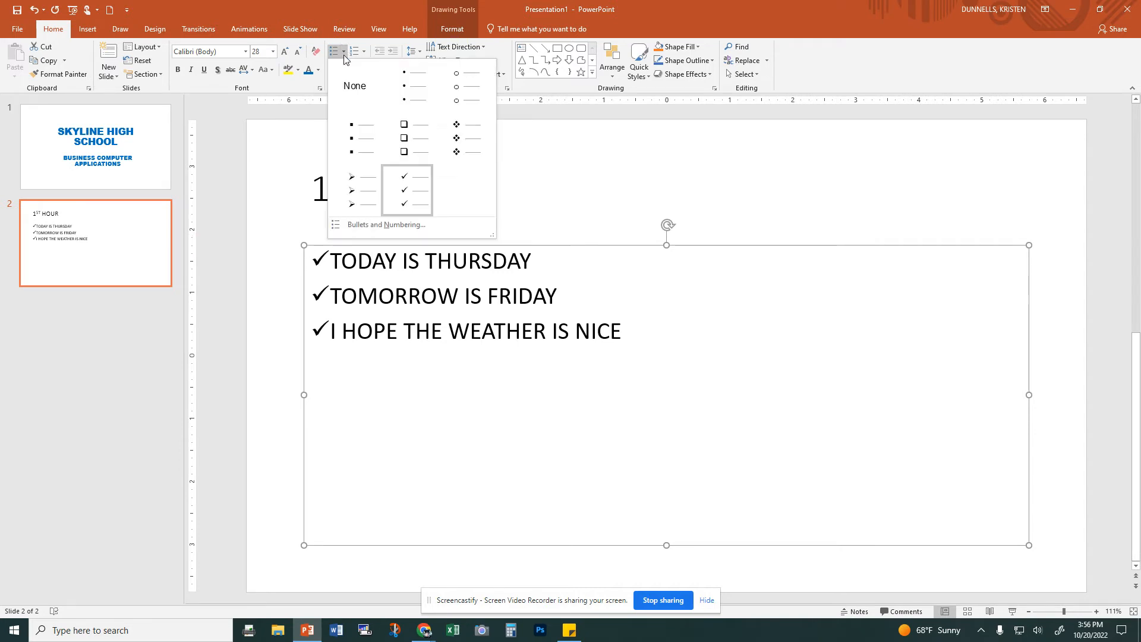
left_click(393, 225)
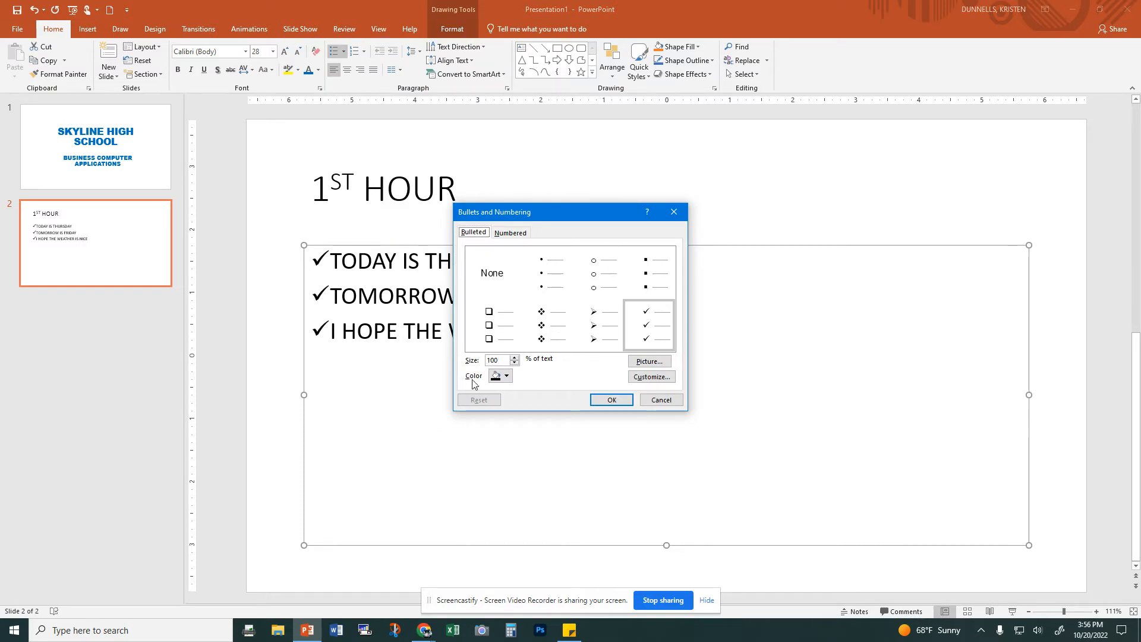
left_click(515, 364)
left_click(515, 363)
left_click(515, 363)
left_click(515, 363)
left_click(506, 375)
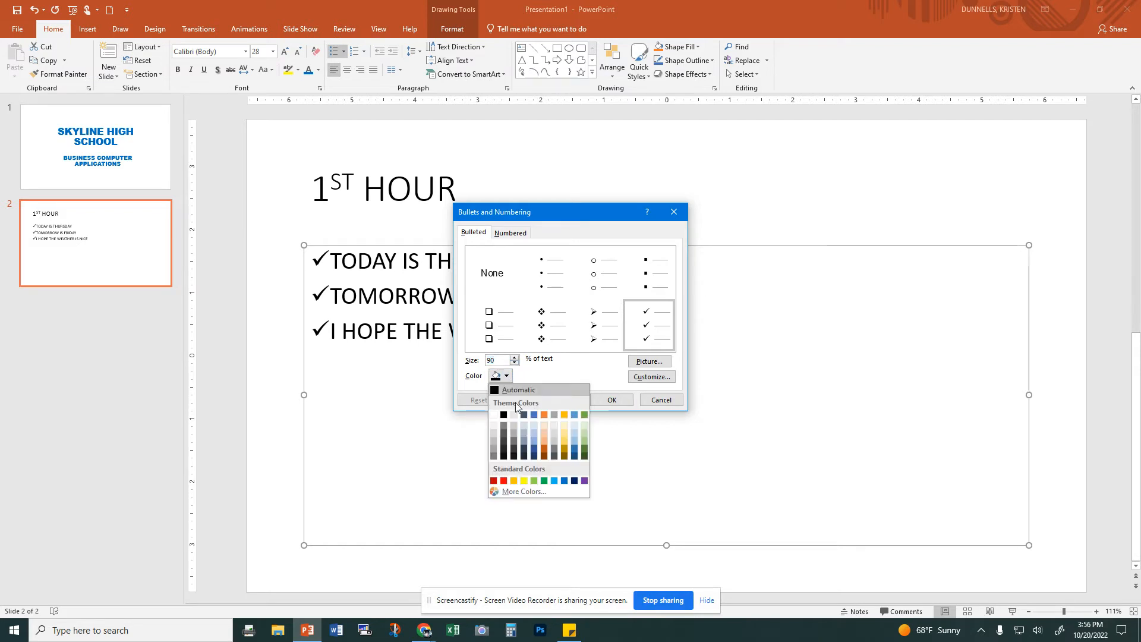
left_click(564, 481)
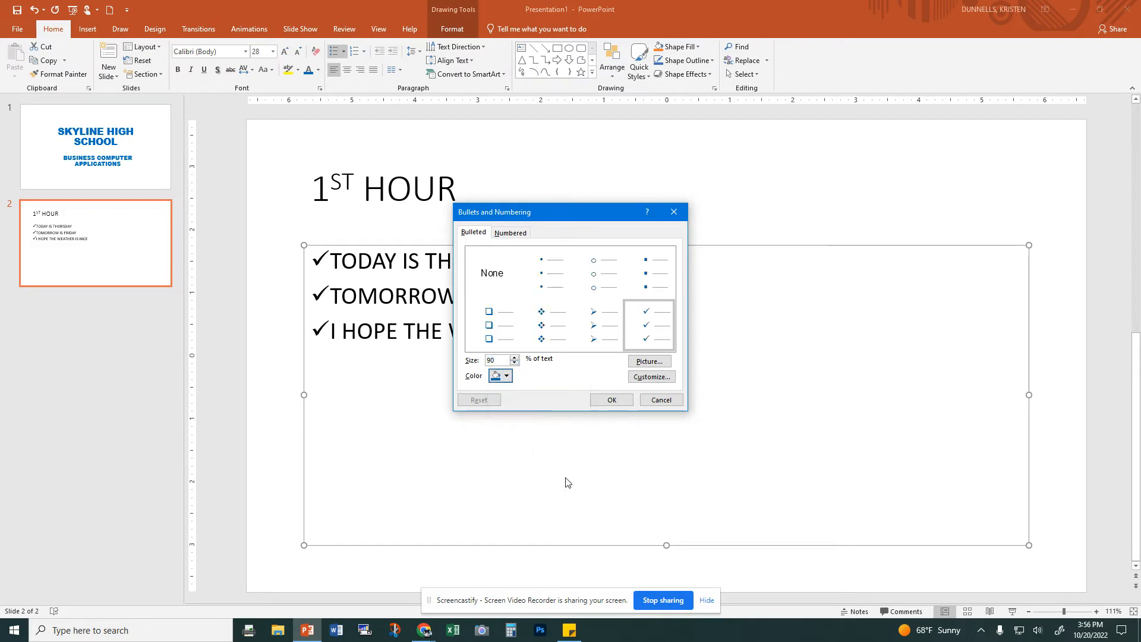
left_click(612, 400)
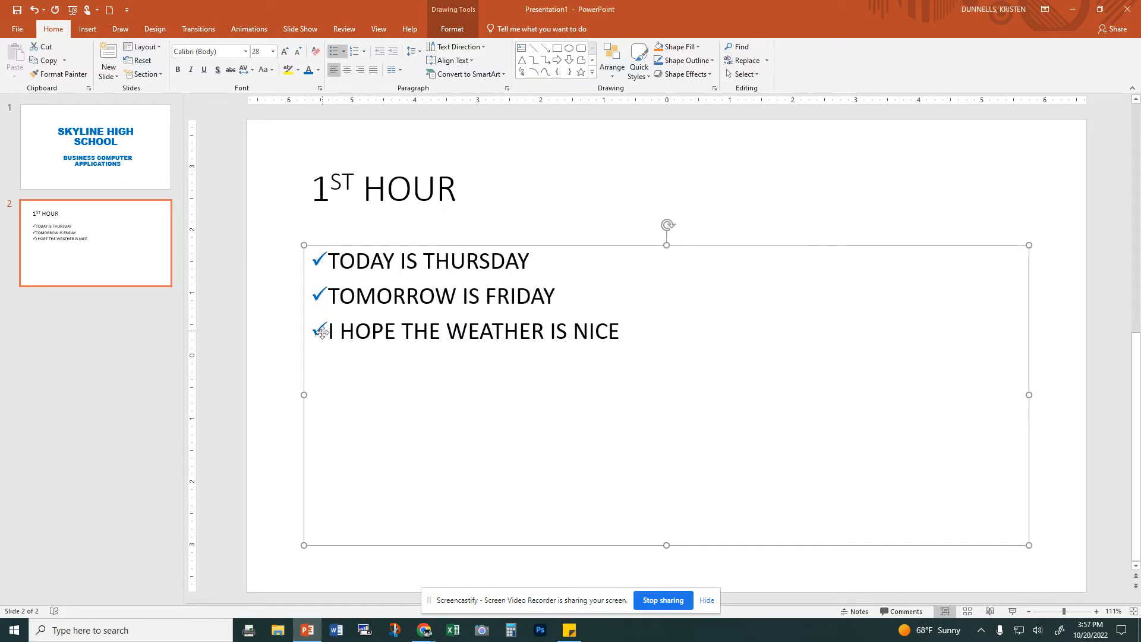
Widen the gap between the check marks and the text of all three lines with a hanging indent of about 0.5 inch
left_click(328, 297)
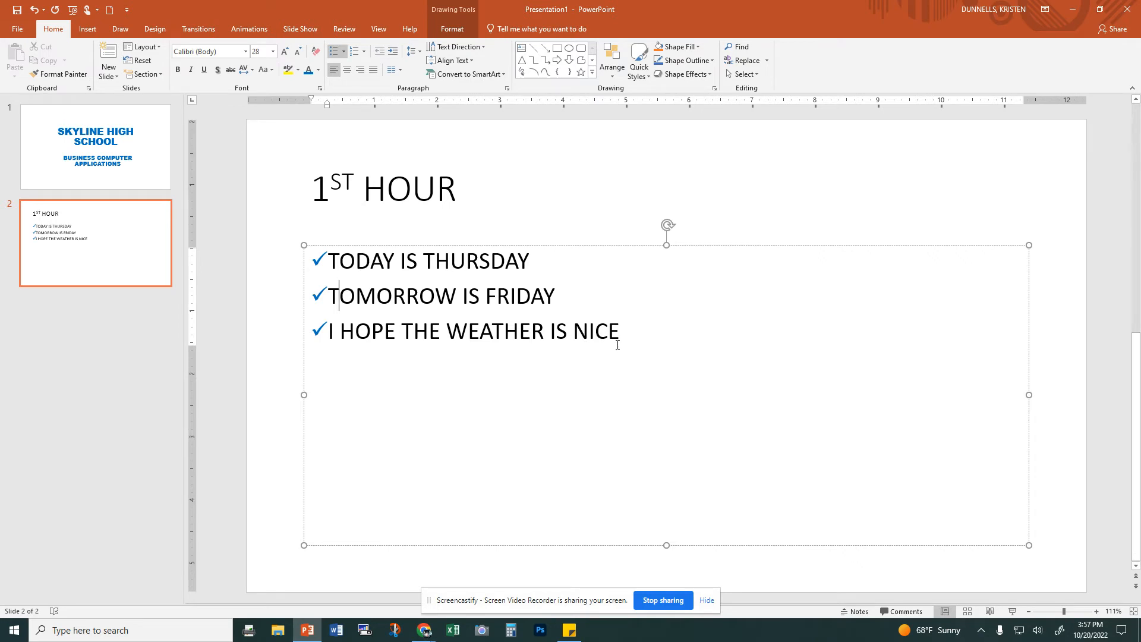
left_click_drag(622, 334, 329, 261)
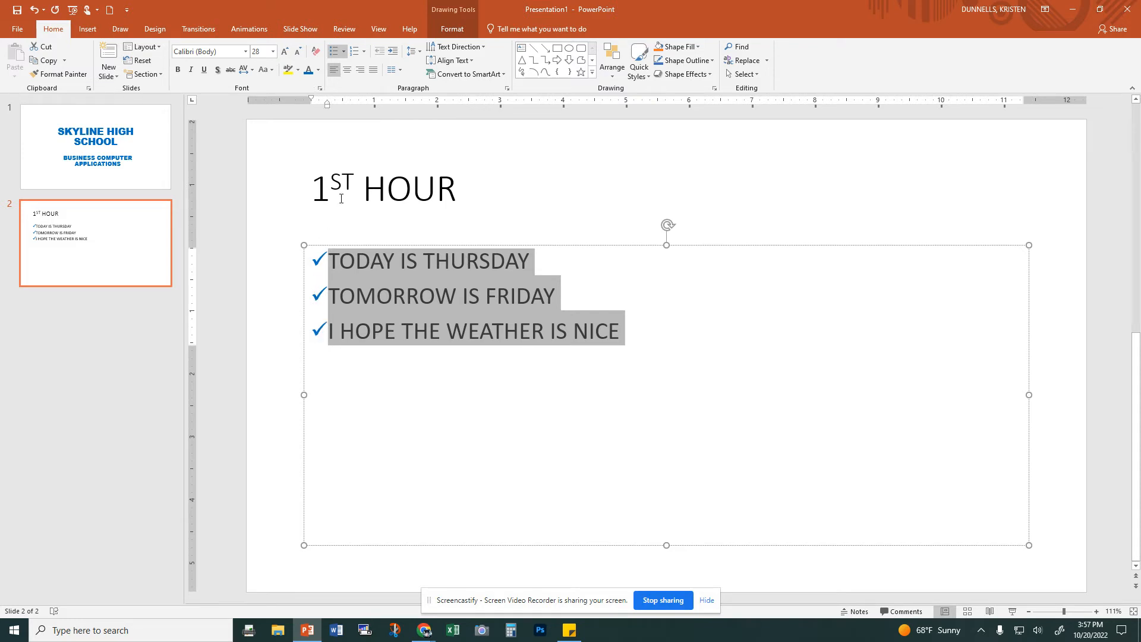
left_click_drag(327, 102, 343, 105)
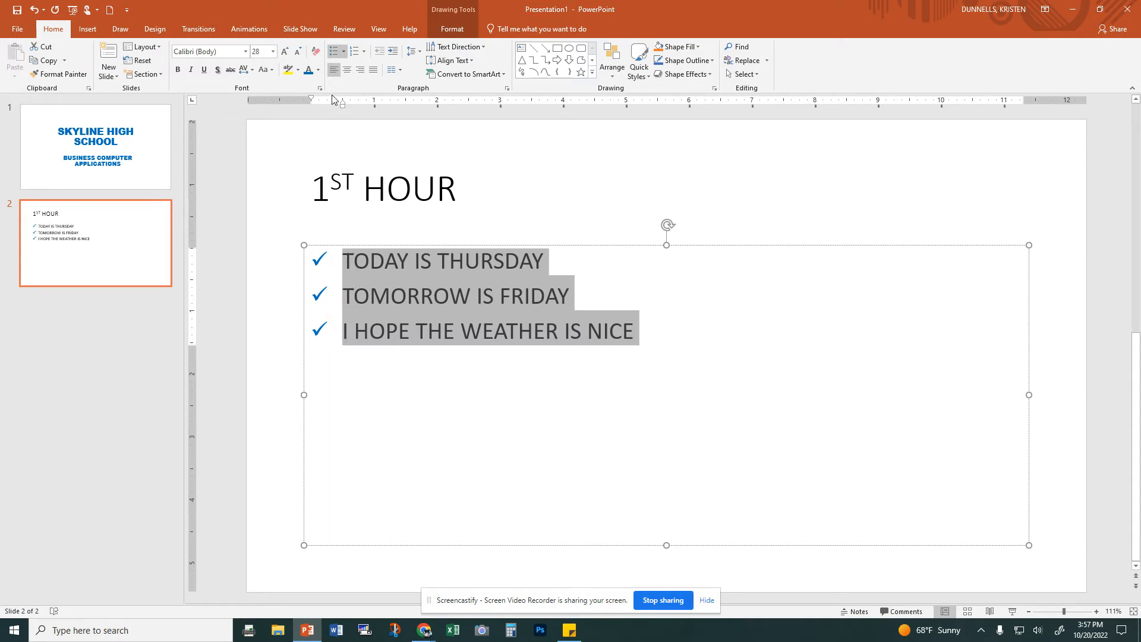
mouse_move(342, 103)
left_mouse_down()
mouse_move(405, 103)
mouse_move(342, 104)
left_mouse_up()
Convert the three check-marked lines into a 1. 2. 3. numbered list
left_click(354, 51)
left_click(363, 53)
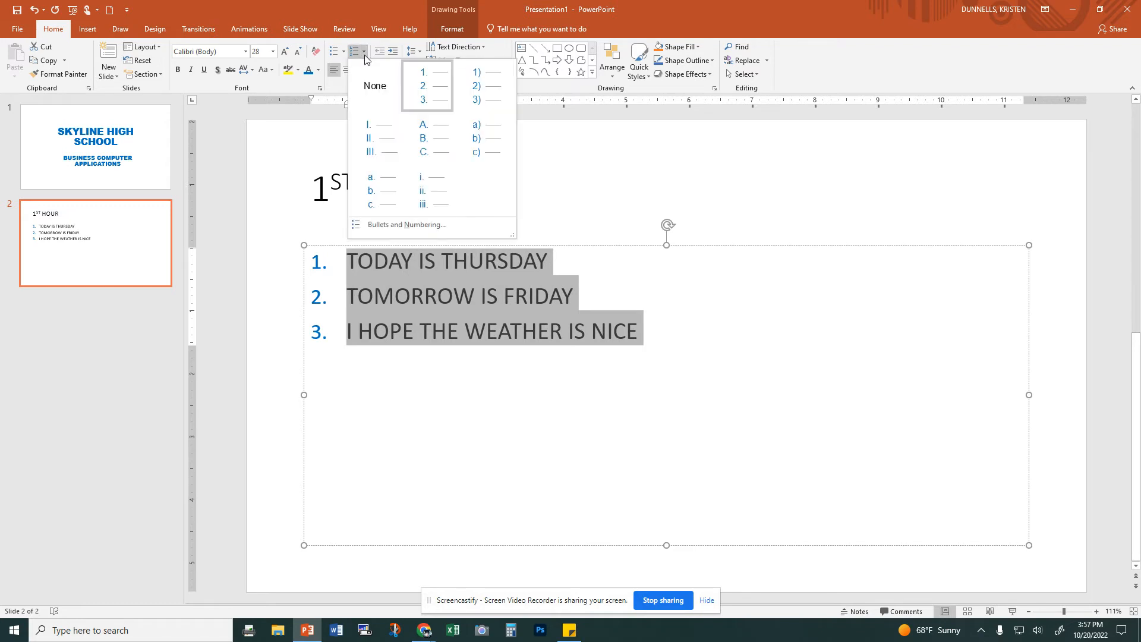
left_click(377, 225)
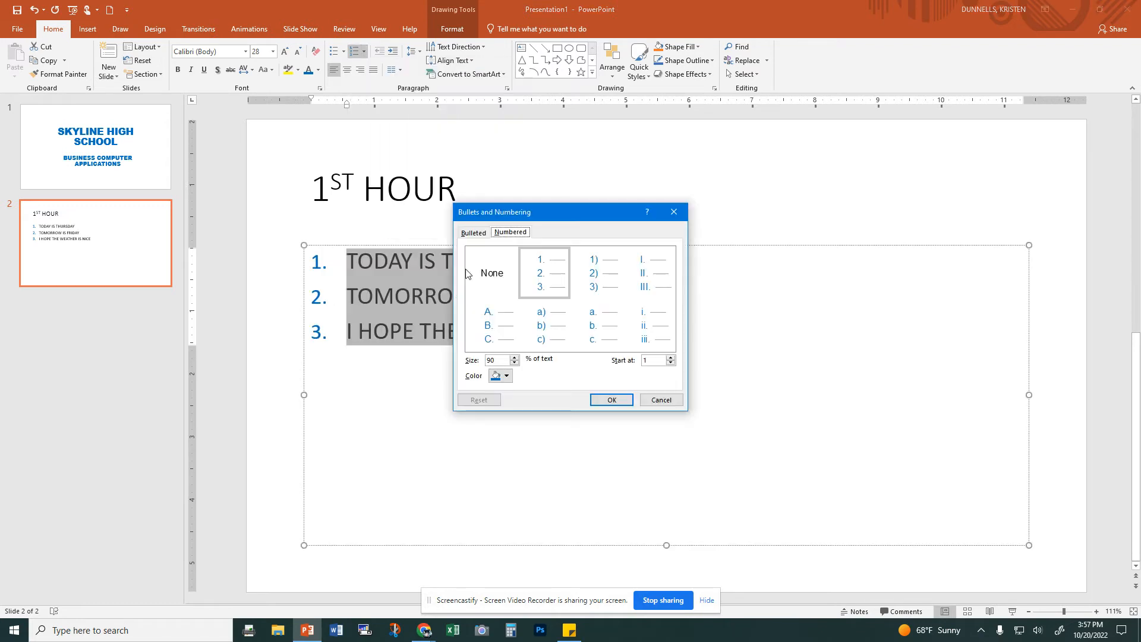
left_click(673, 212)
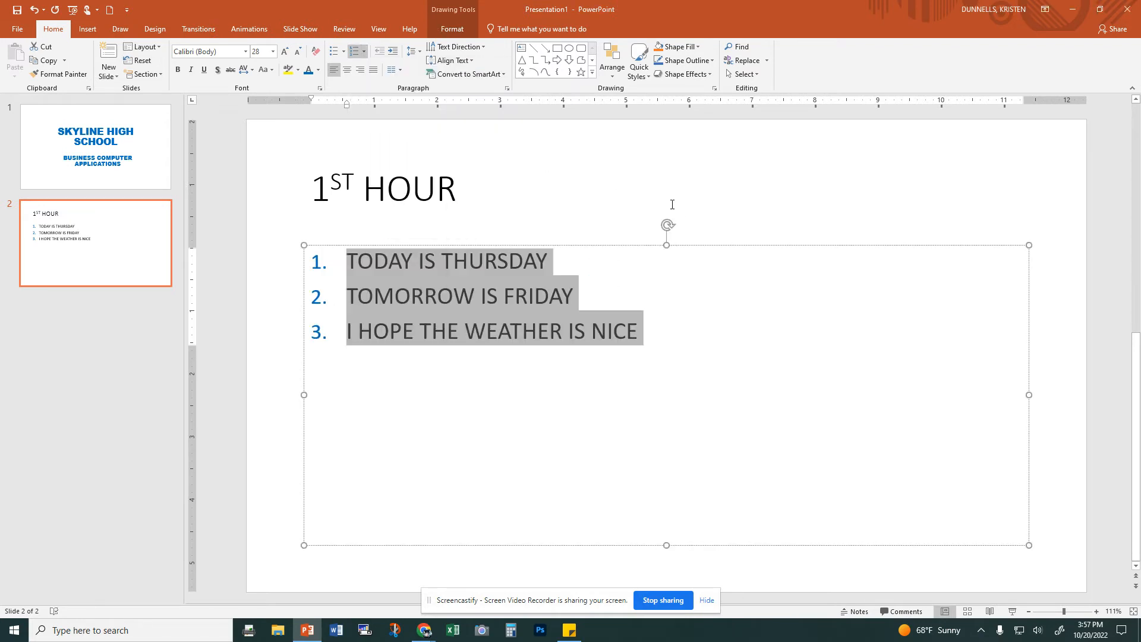
Choose the 1) 2) 3) numbering style for the list and set it to start at 5
left_click(364, 52)
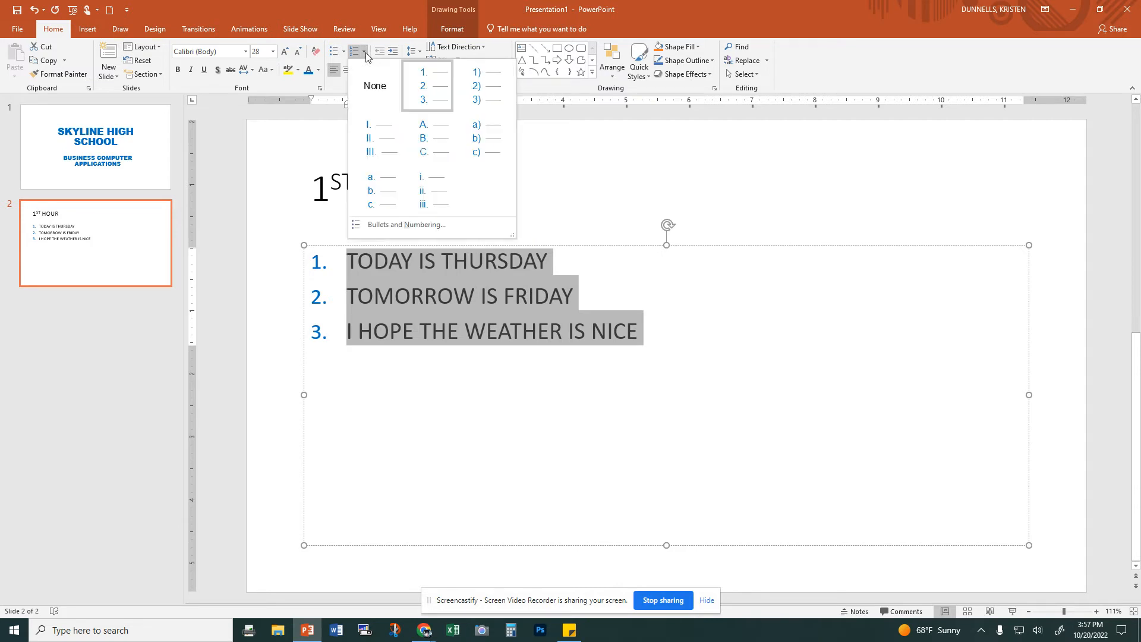
left_click(387, 225)
left_click(594, 327)
left_click(671, 362)
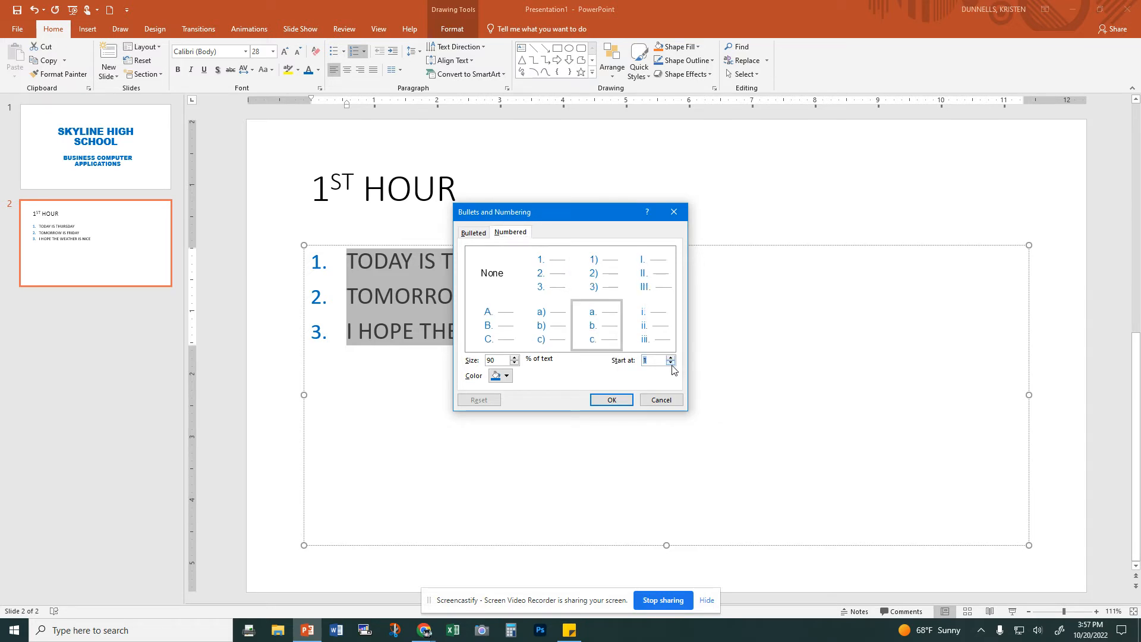
left_click(602, 272)
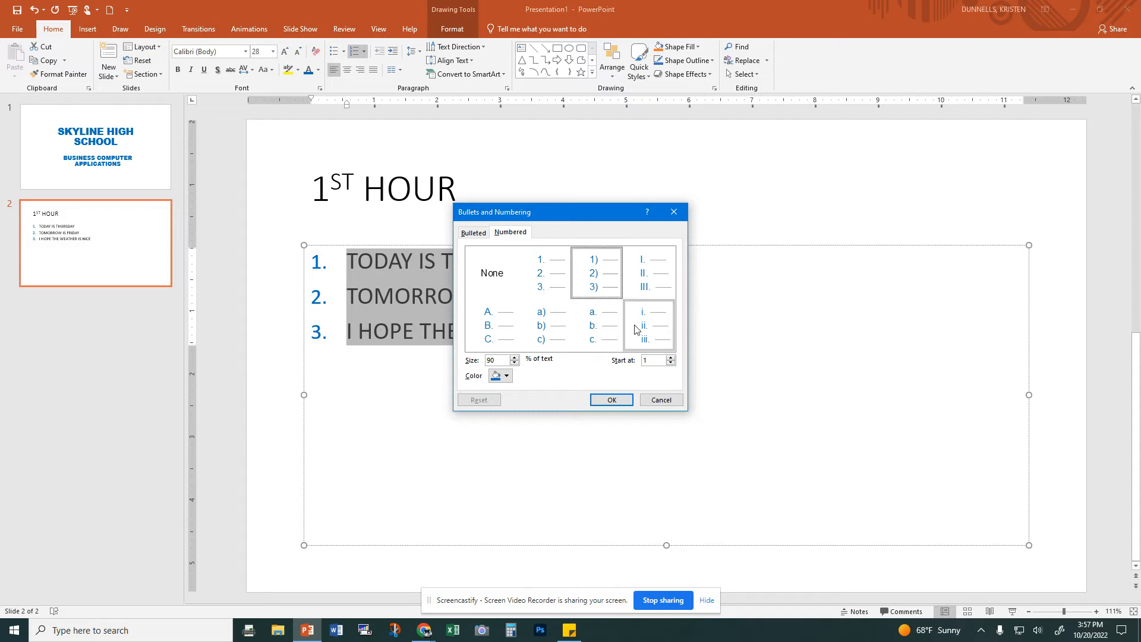
left_click(671, 357)
left_click(671, 357)
left_click(671, 357)
left_click(671, 357)
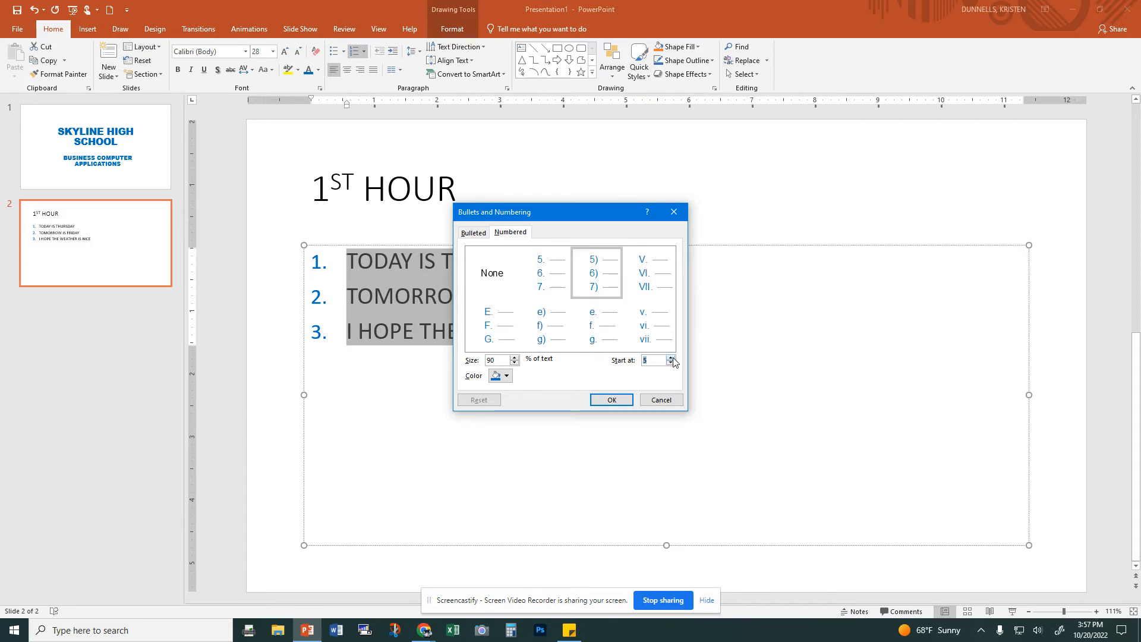
Set the list numbers to 75% of text size, colour them standard purple and apply the numbering settings
left_click(515, 357)
type("75")
left_click(503, 376)
left_click(584, 480)
left_click(613, 400)
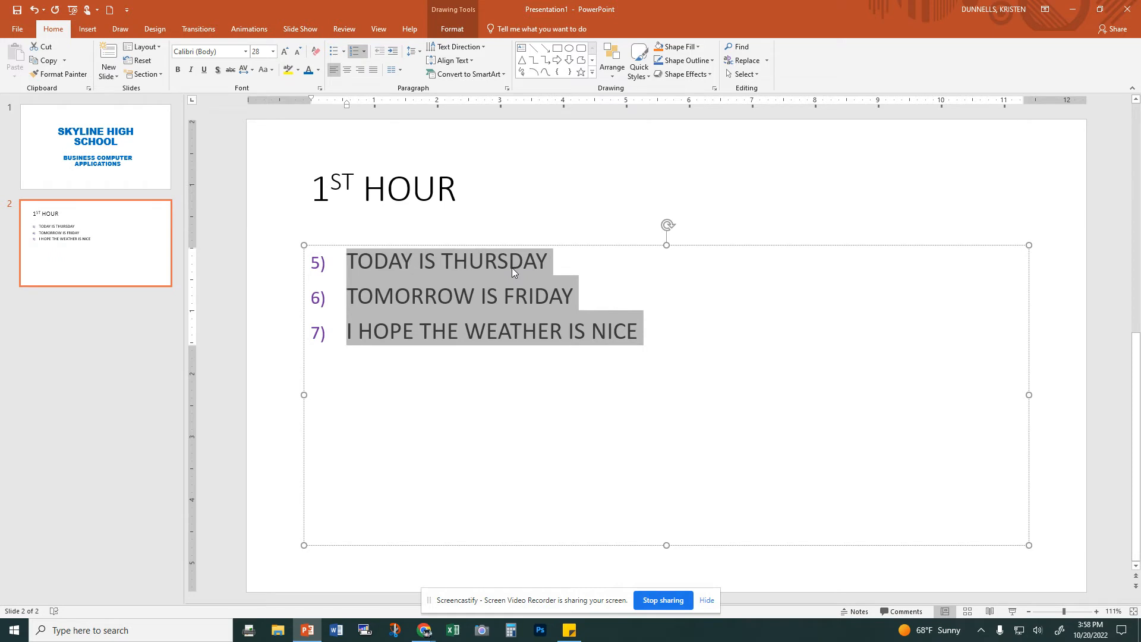
Try centre and right alignment on the numbered lines, and settle on justified alignment
left_click(347, 69)
left_click(361, 70)
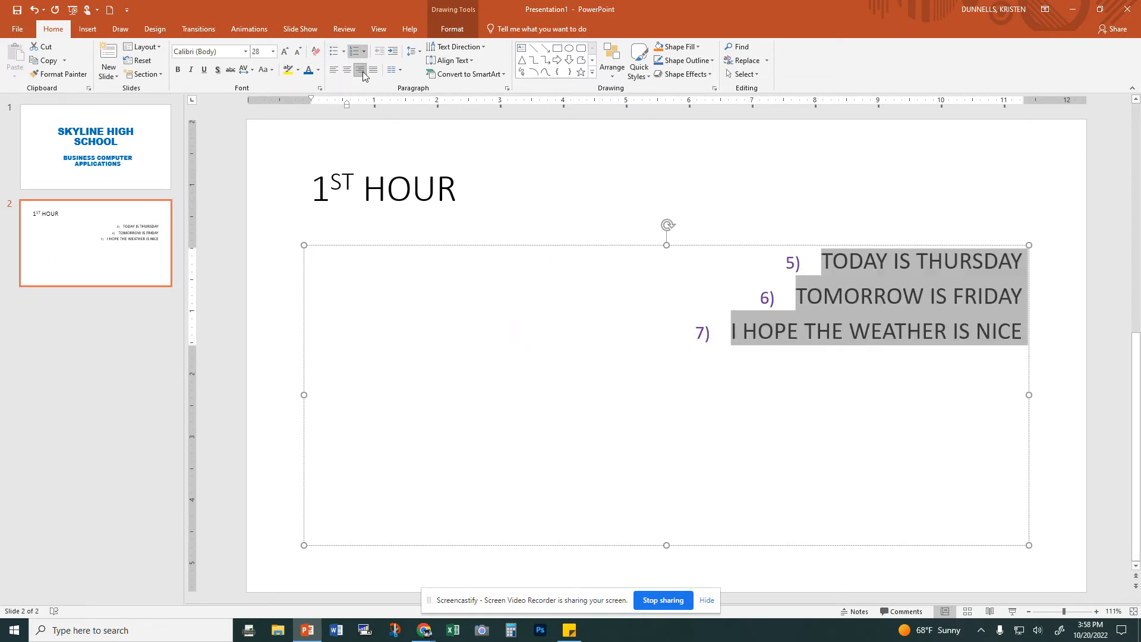
left_click(376, 70)
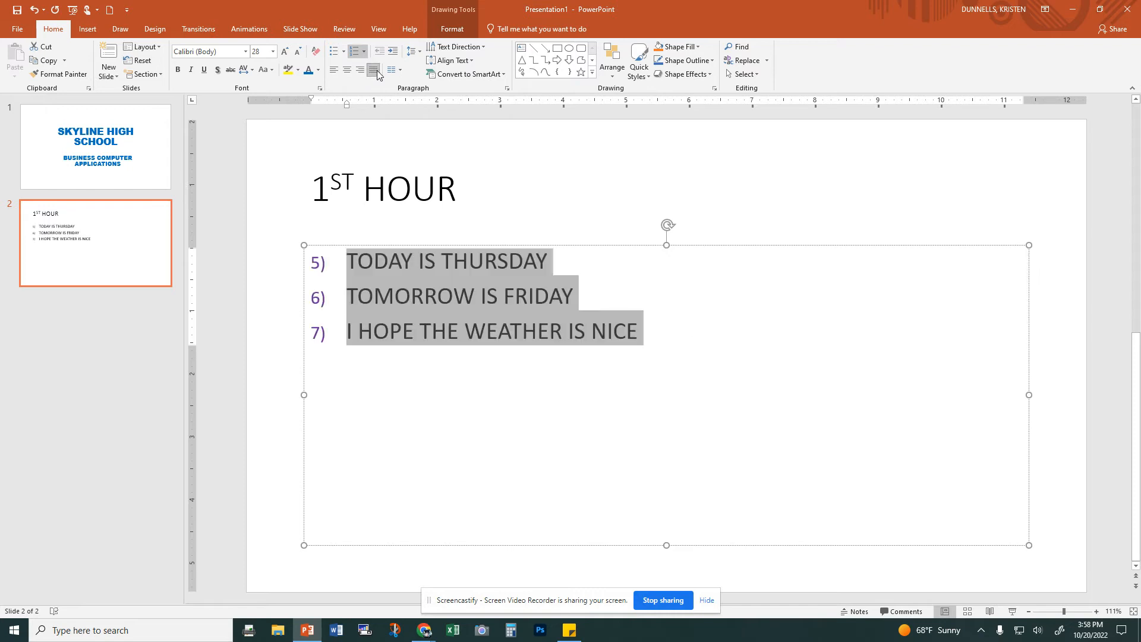
Try deeper list levels on the three numbered lines and return them to the first level
left_click(393, 52)
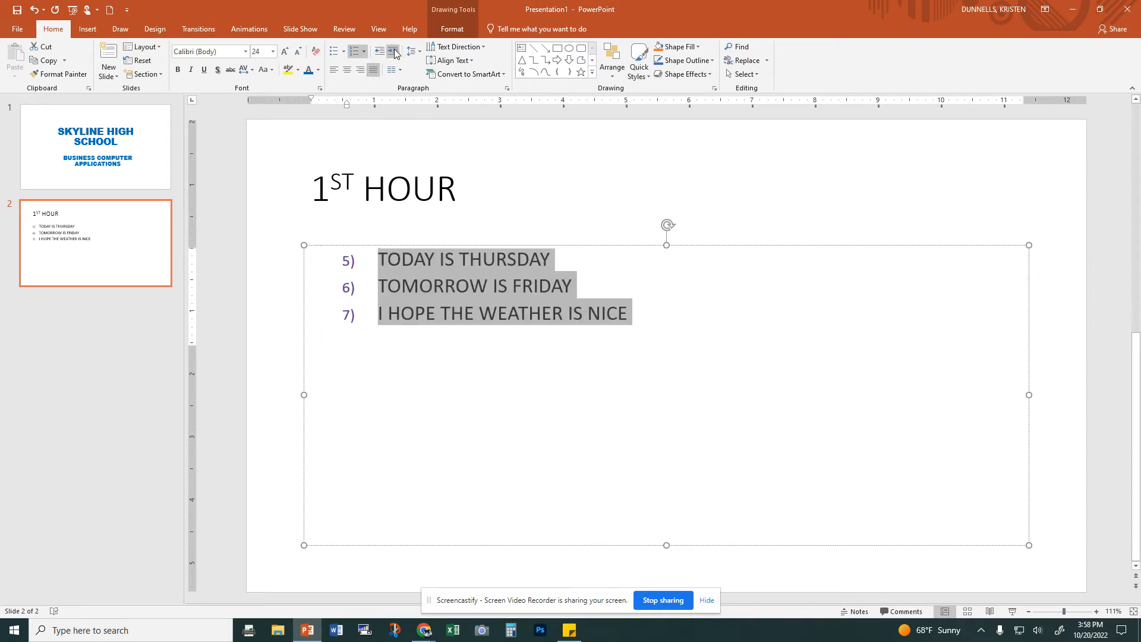
left_click(393, 52)
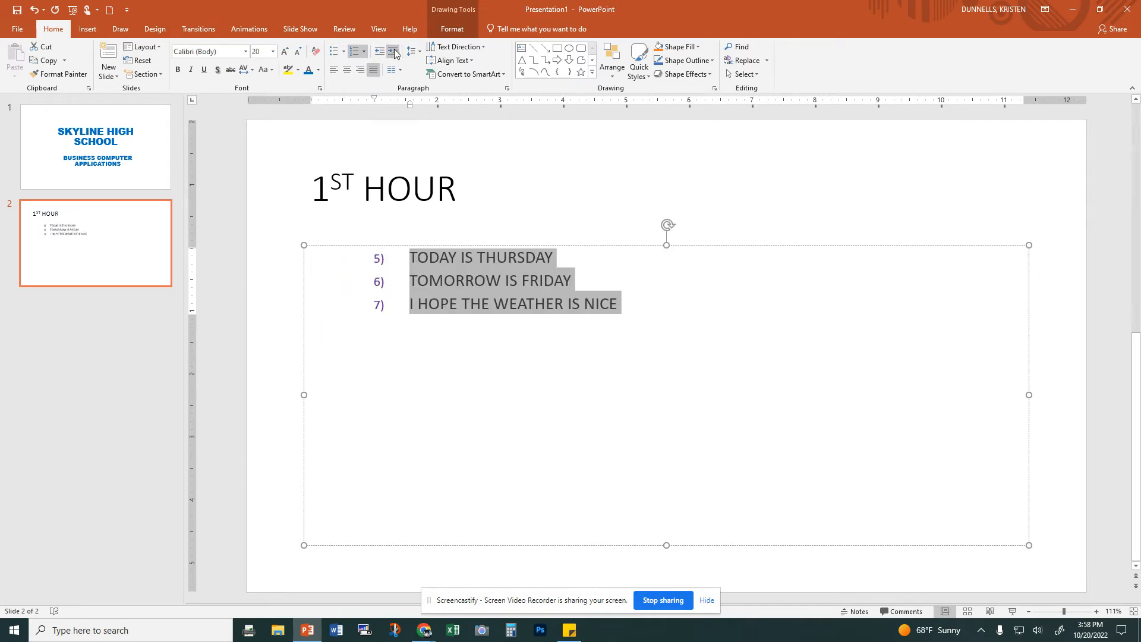
left_click(393, 51)
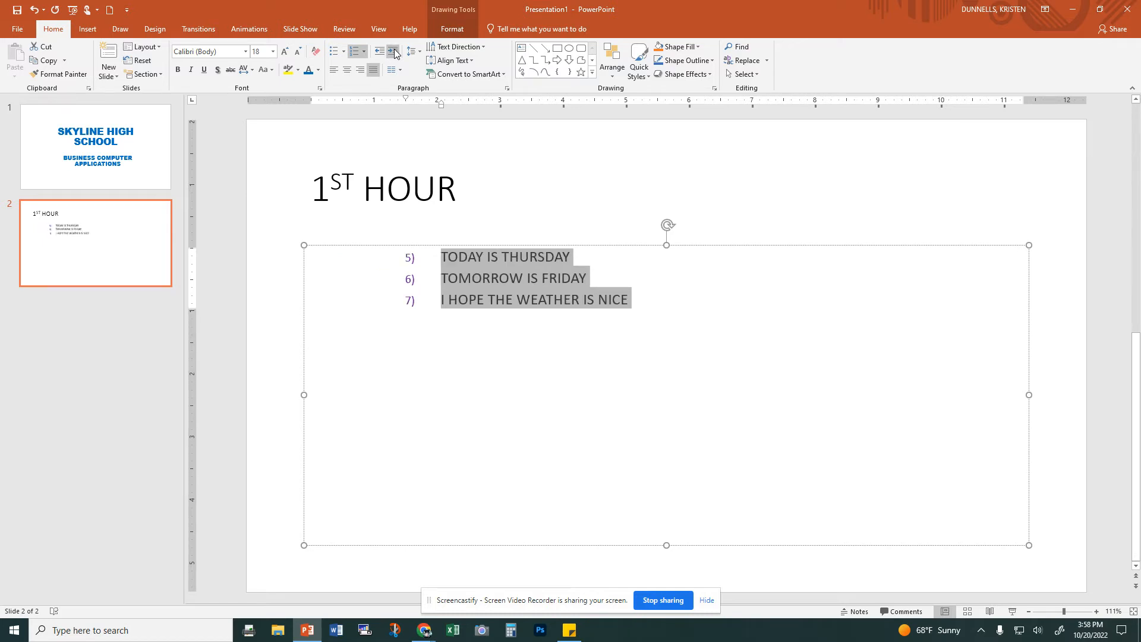
left_click(380, 51)
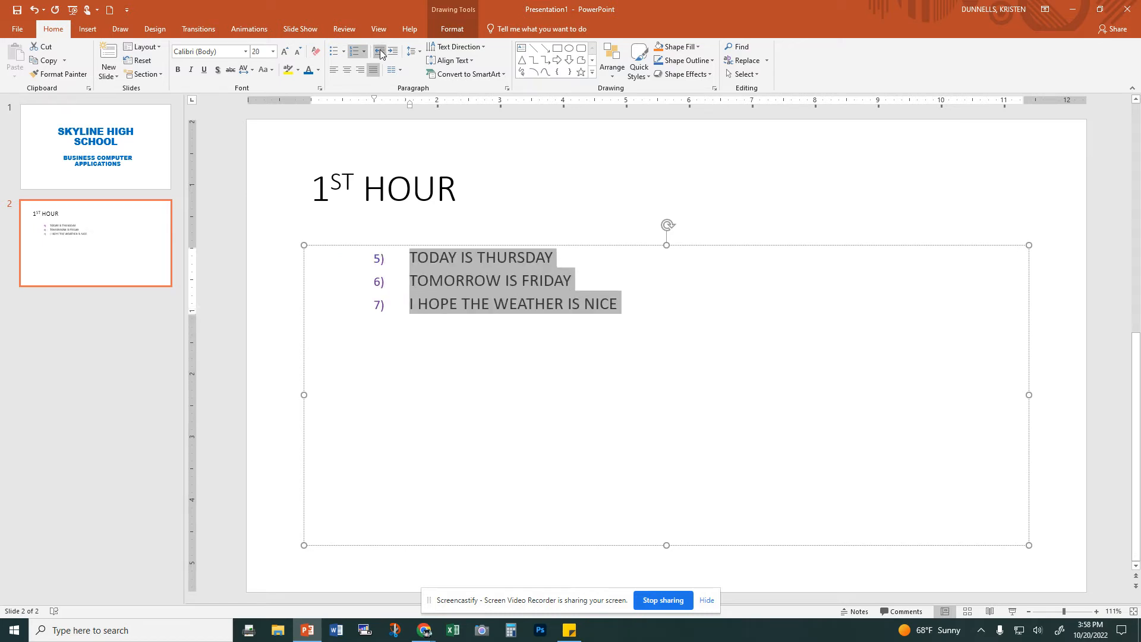
left_click(380, 51)
left_click(379, 51)
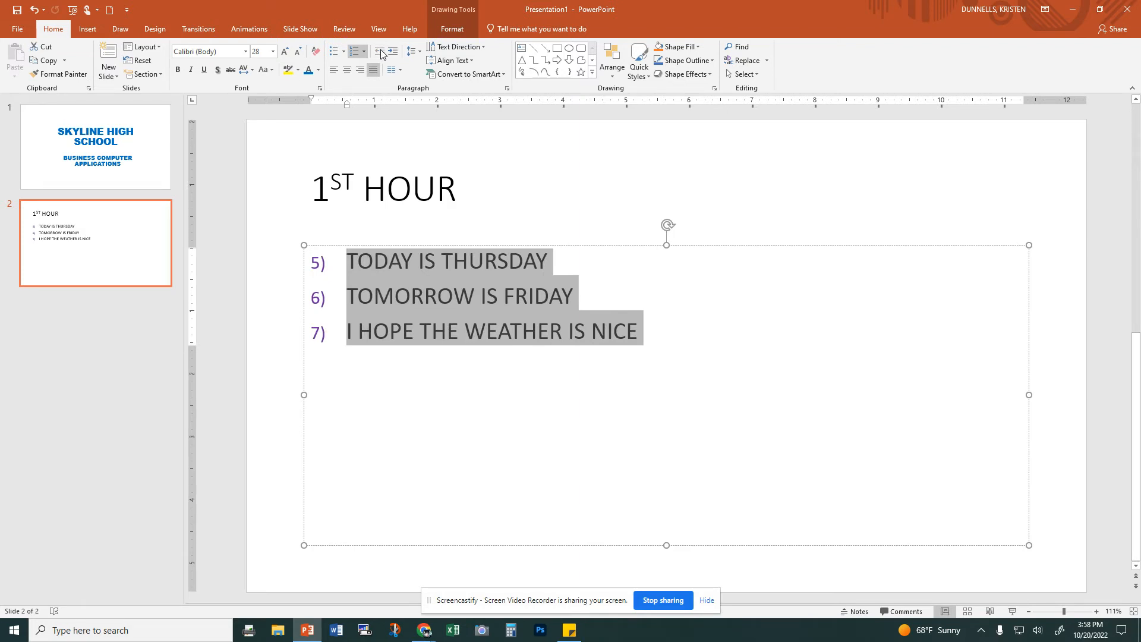
left_click(393, 51)
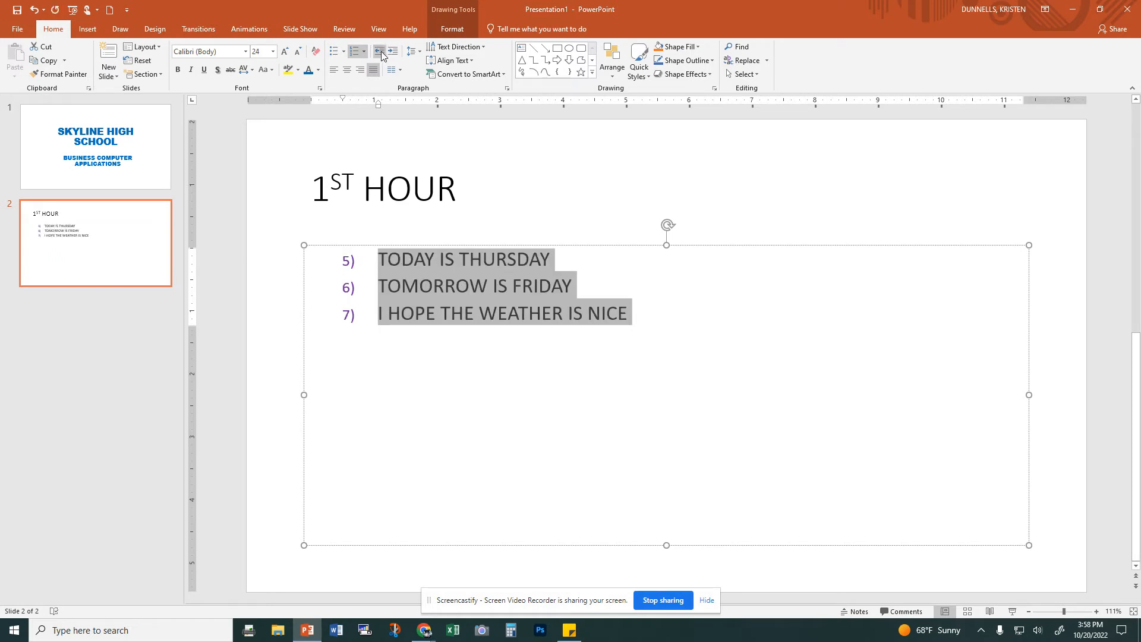
left_click(380, 52)
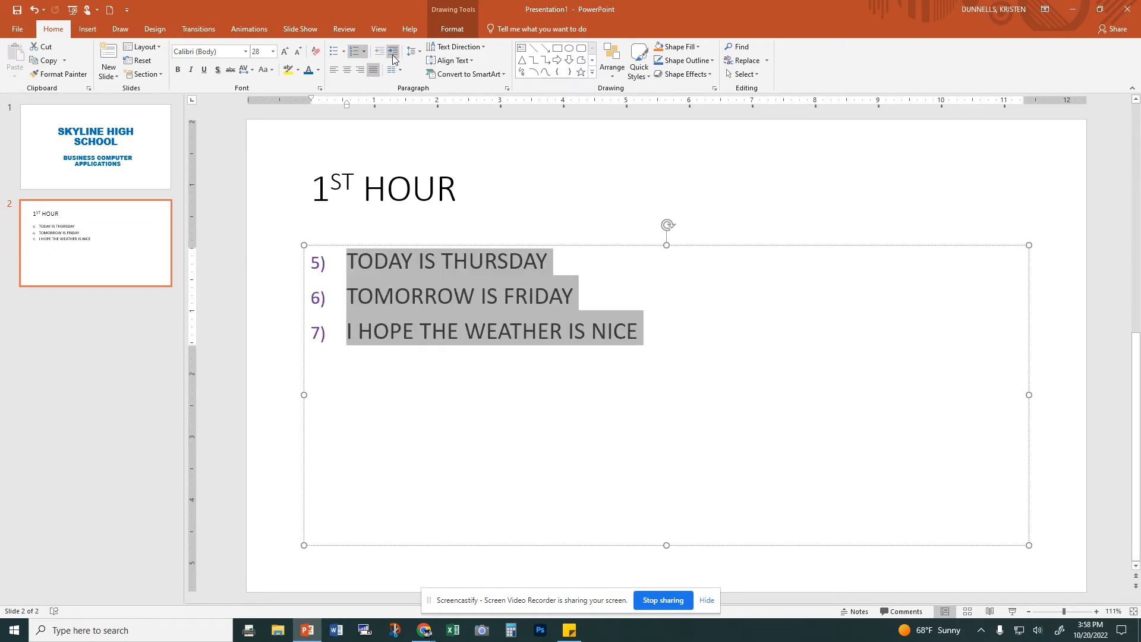
left_click(393, 52)
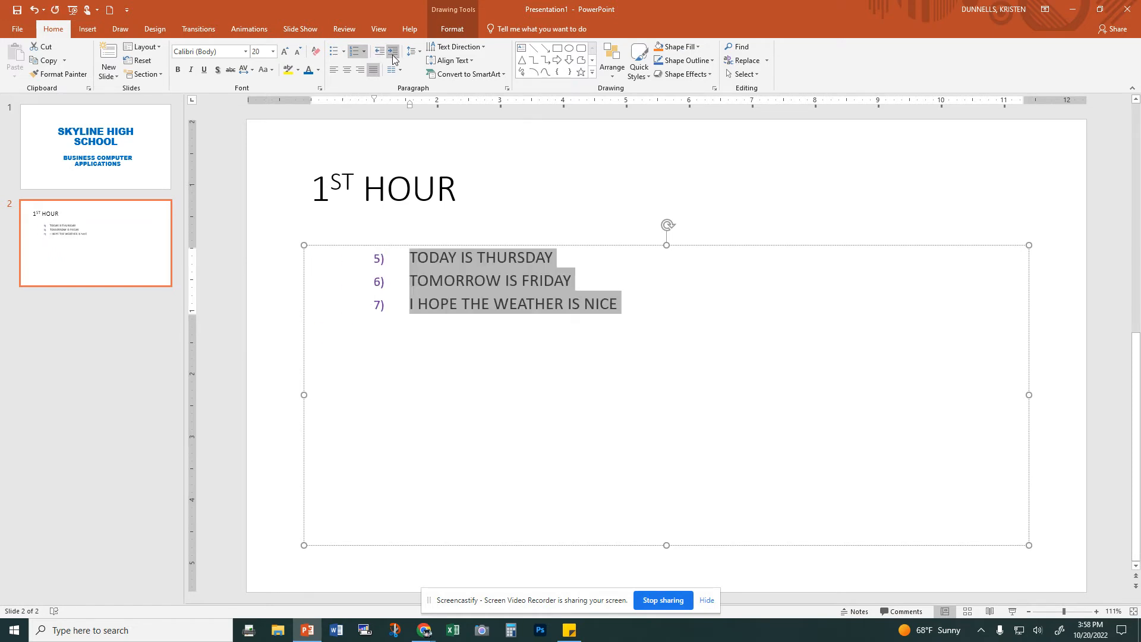
left_click(380, 52)
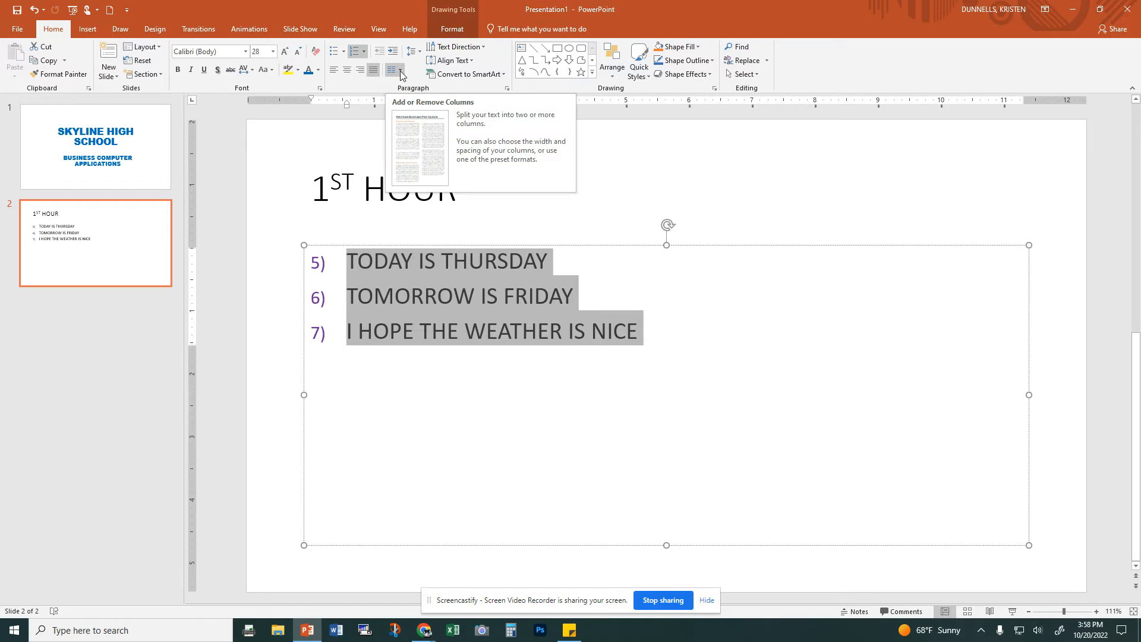
Set the line spacing of the numbered list to 1.0
left_click(400, 70)
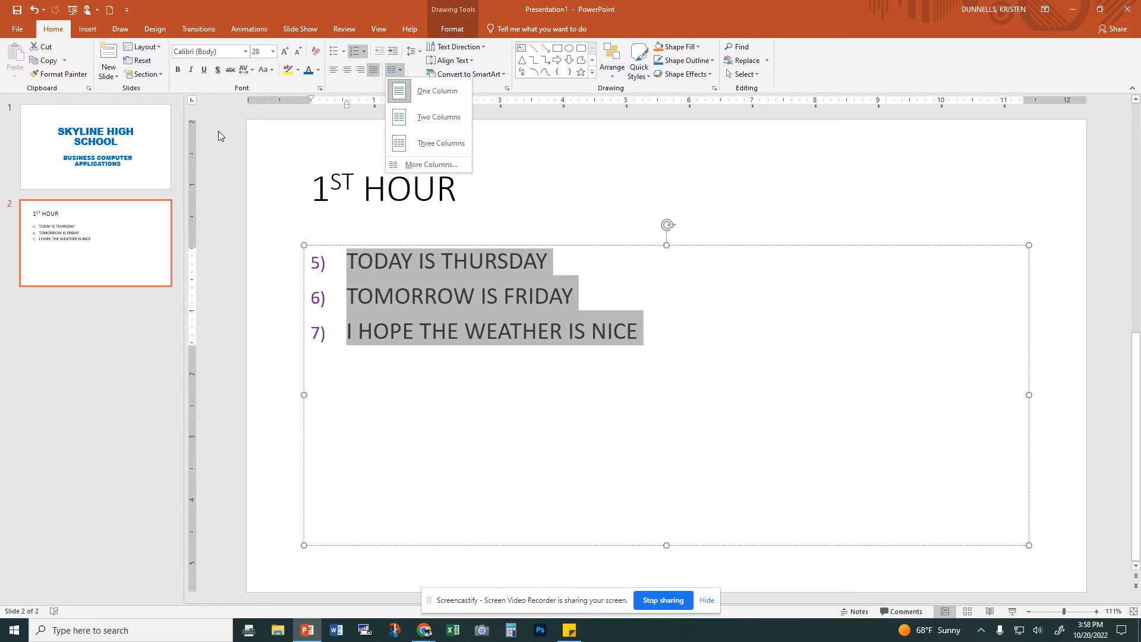
left_click(401, 70)
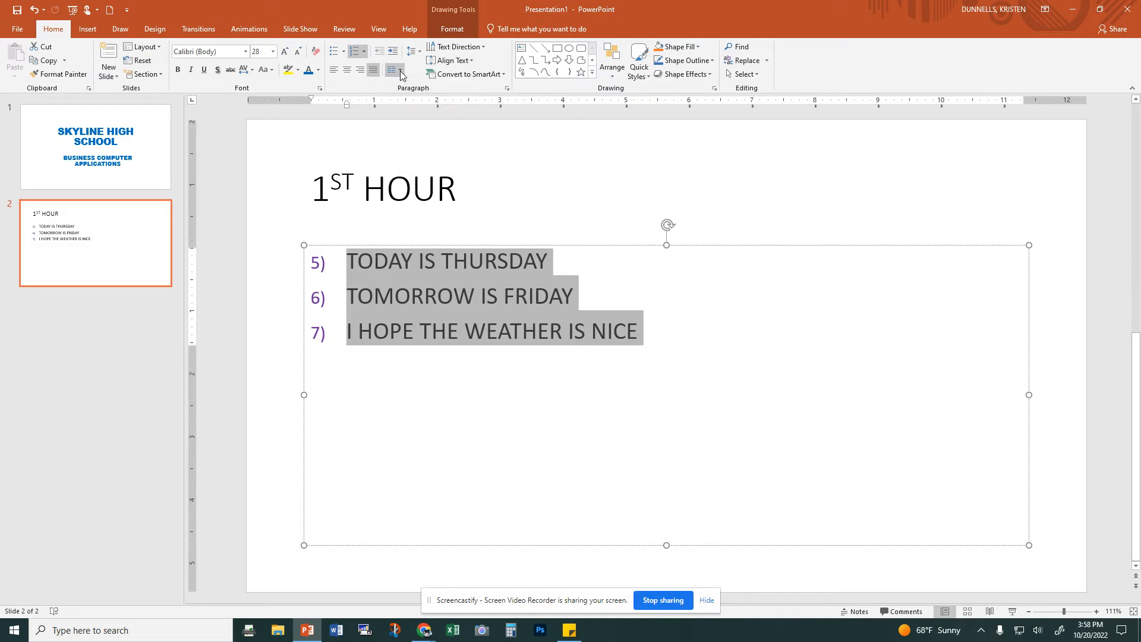
left_click(420, 53)
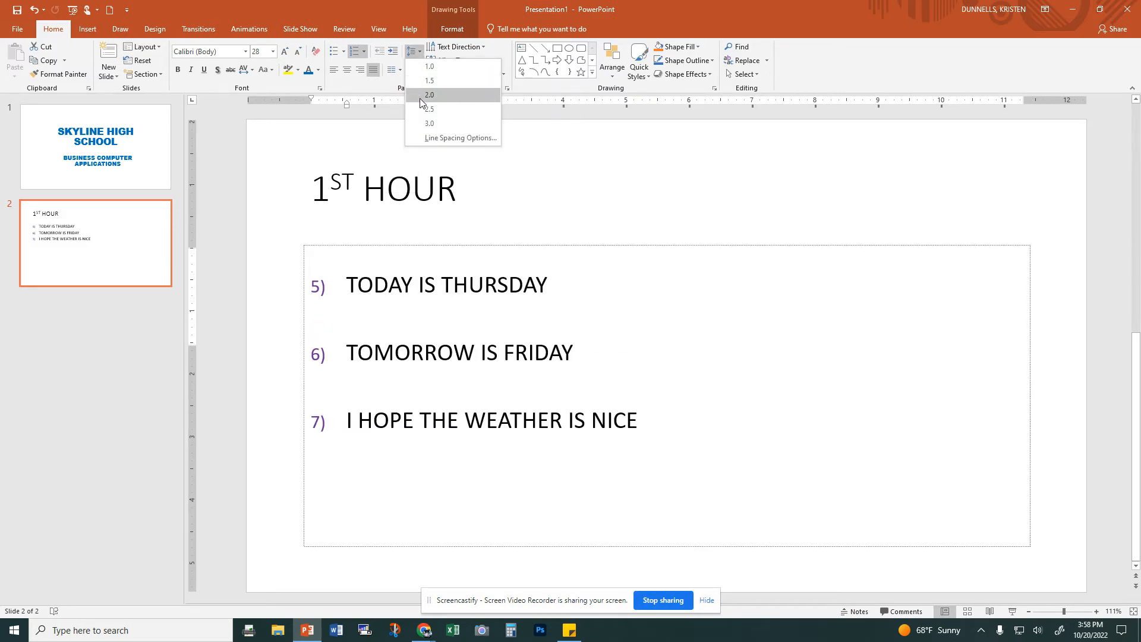
left_click(422, 68)
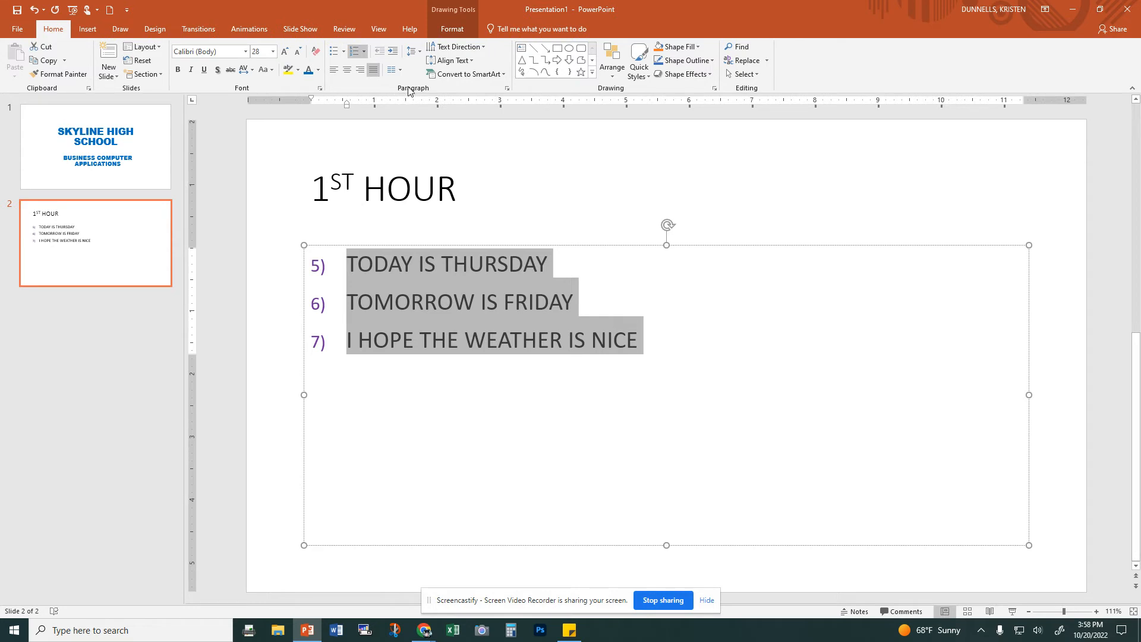
Apply Normal character spacing to the numbered lines and change their capital letters to lowercase with Toggle Case
left_click(253, 72)
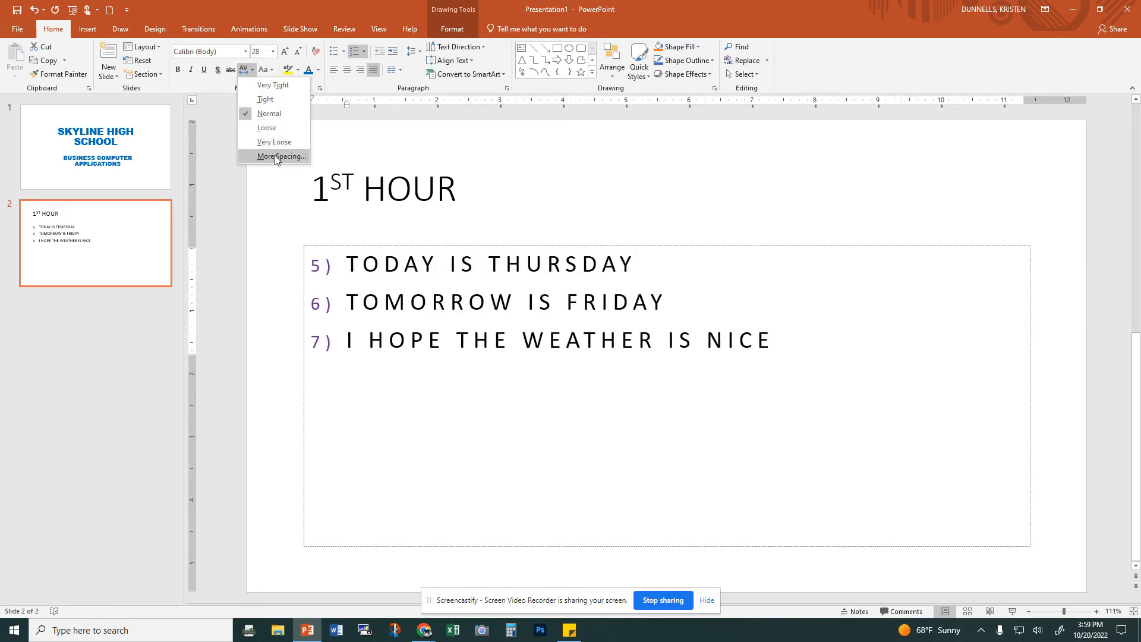
left_click(287, 114)
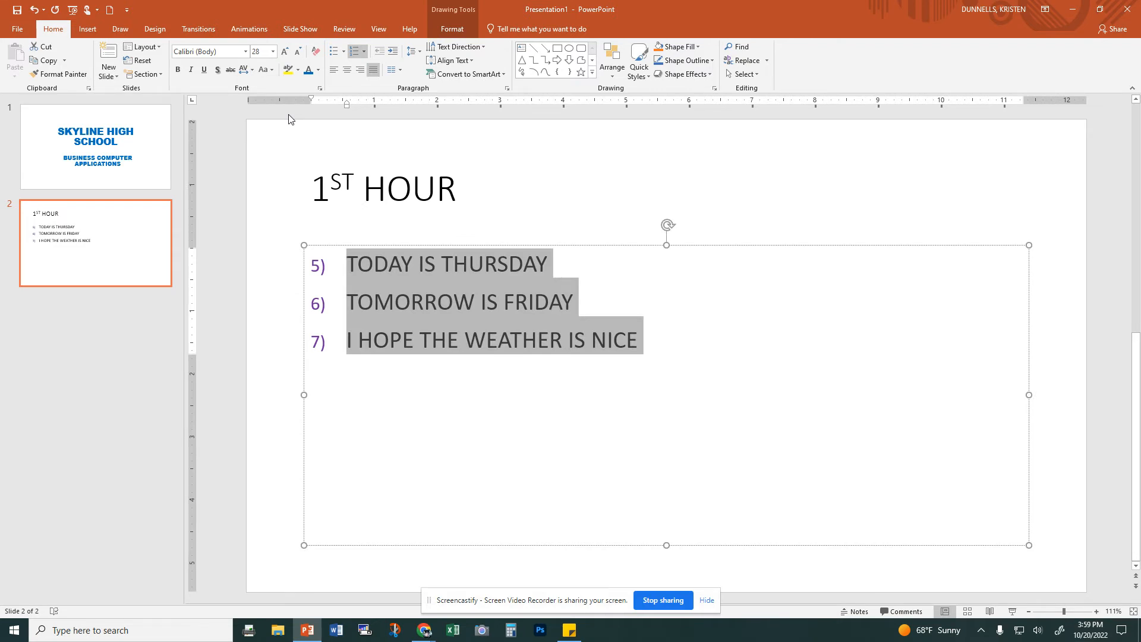
left_click(265, 69)
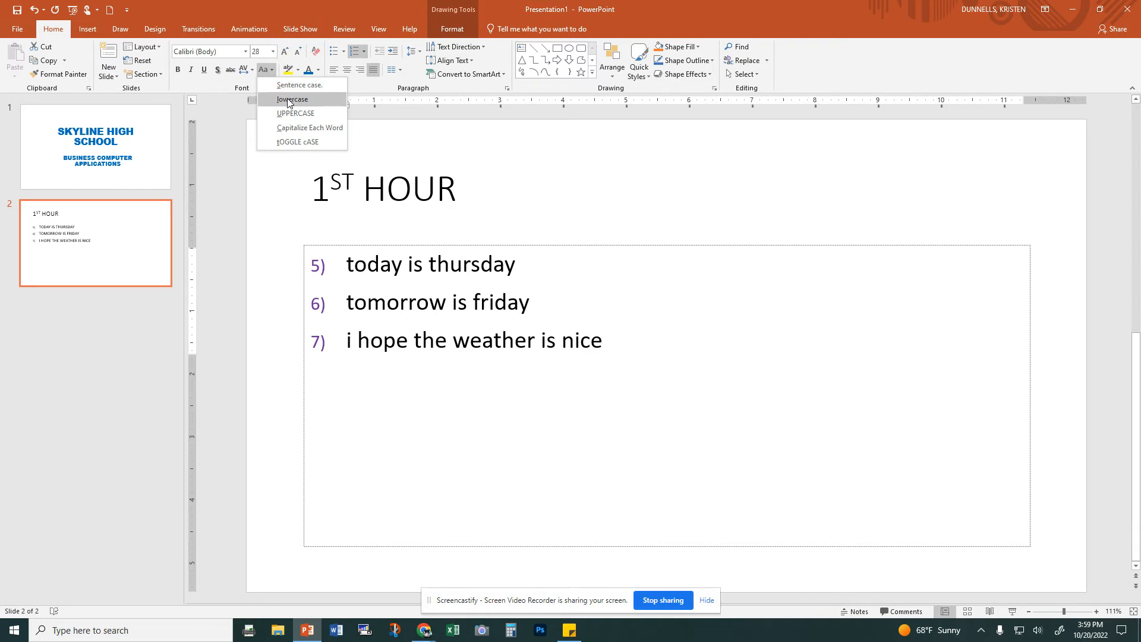
left_click(297, 143)
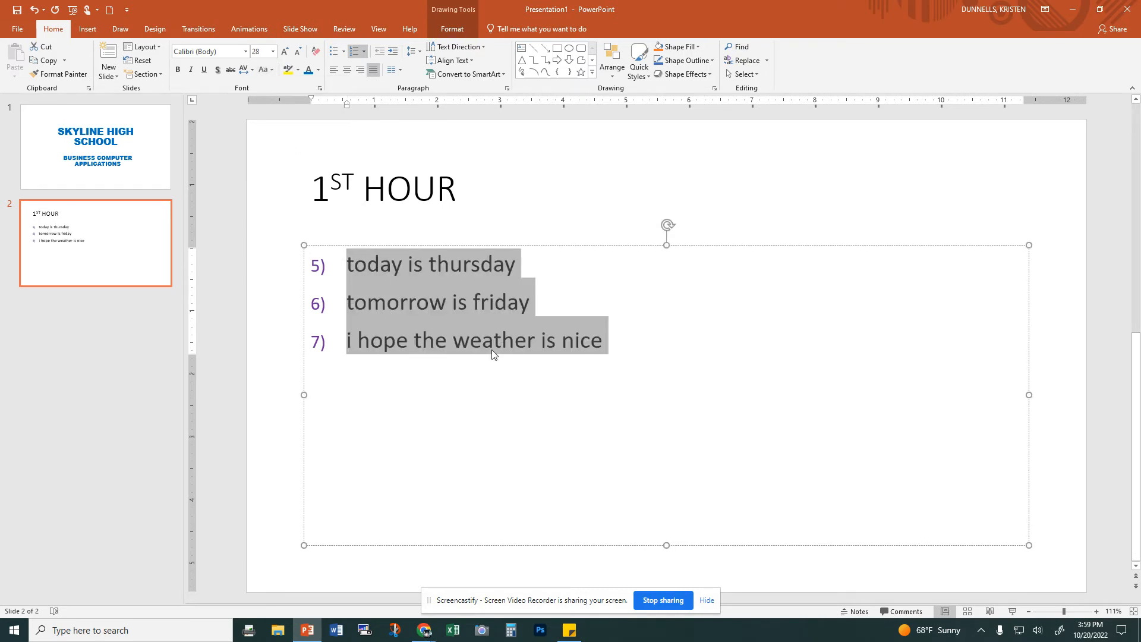
Change the three selected numbered lines to UPPERCASE and deselect the text
left_click(266, 69)
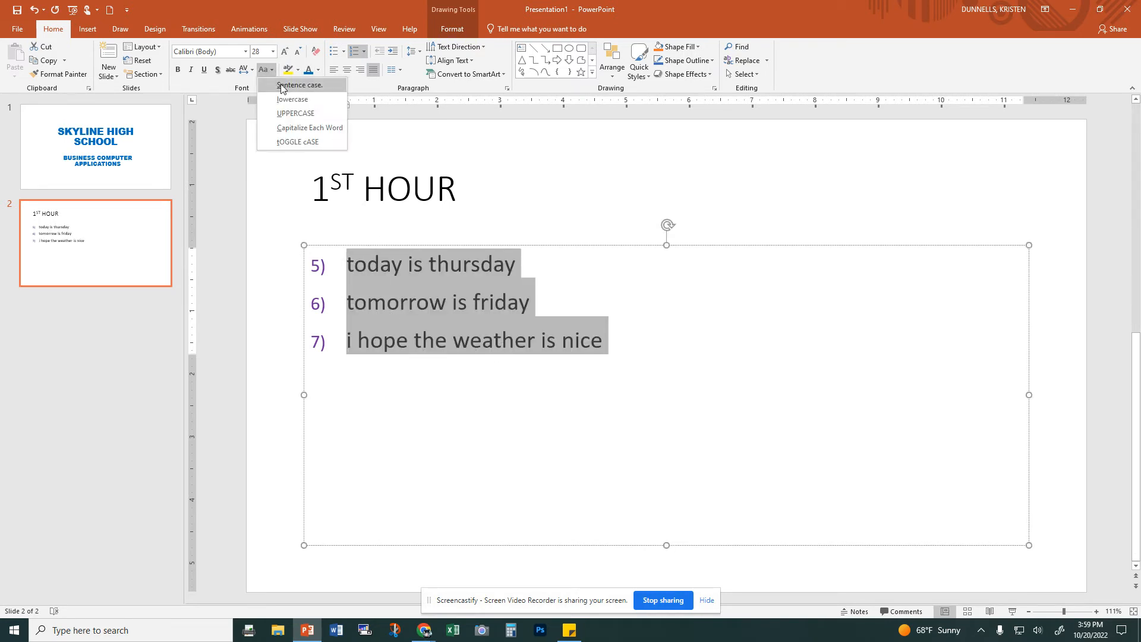
left_click(289, 114)
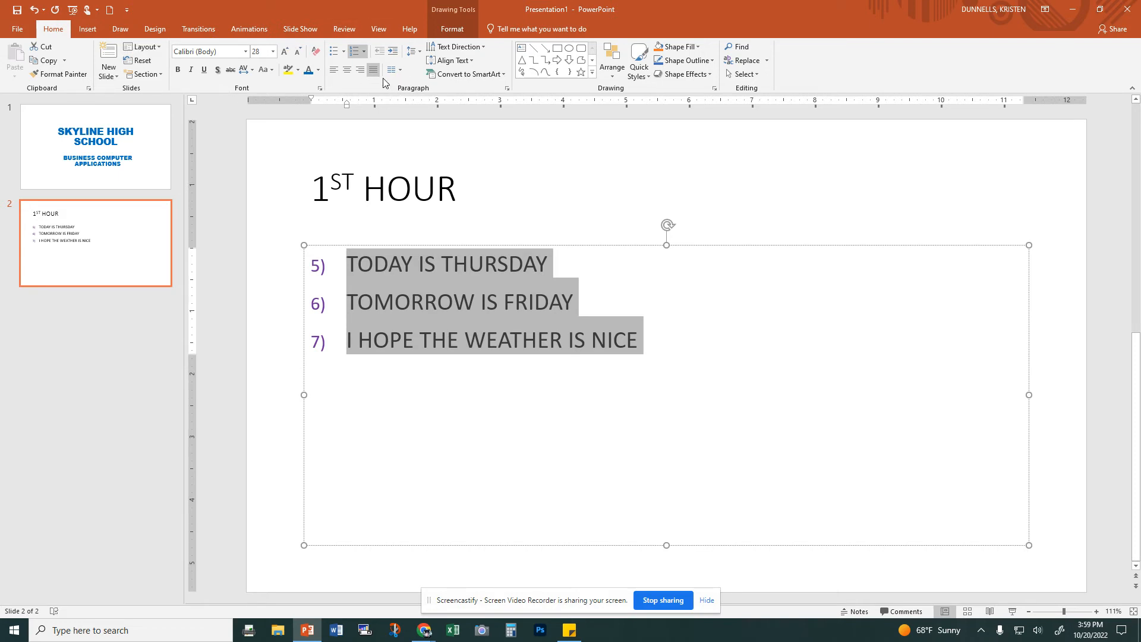
left_click(507, 291)
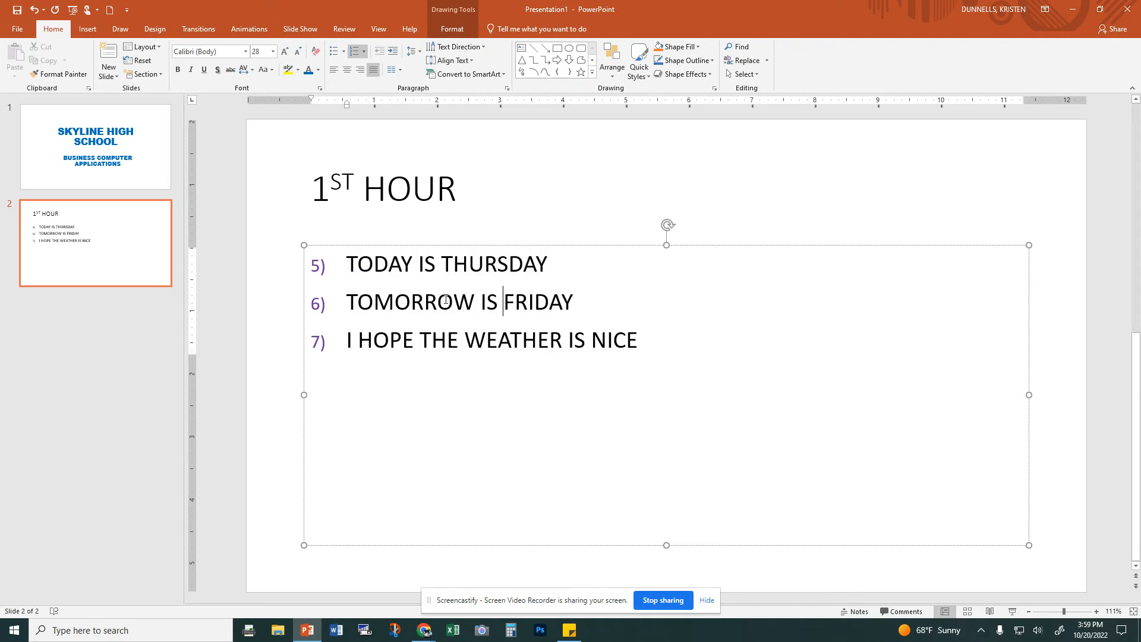
left_click(114, 70)
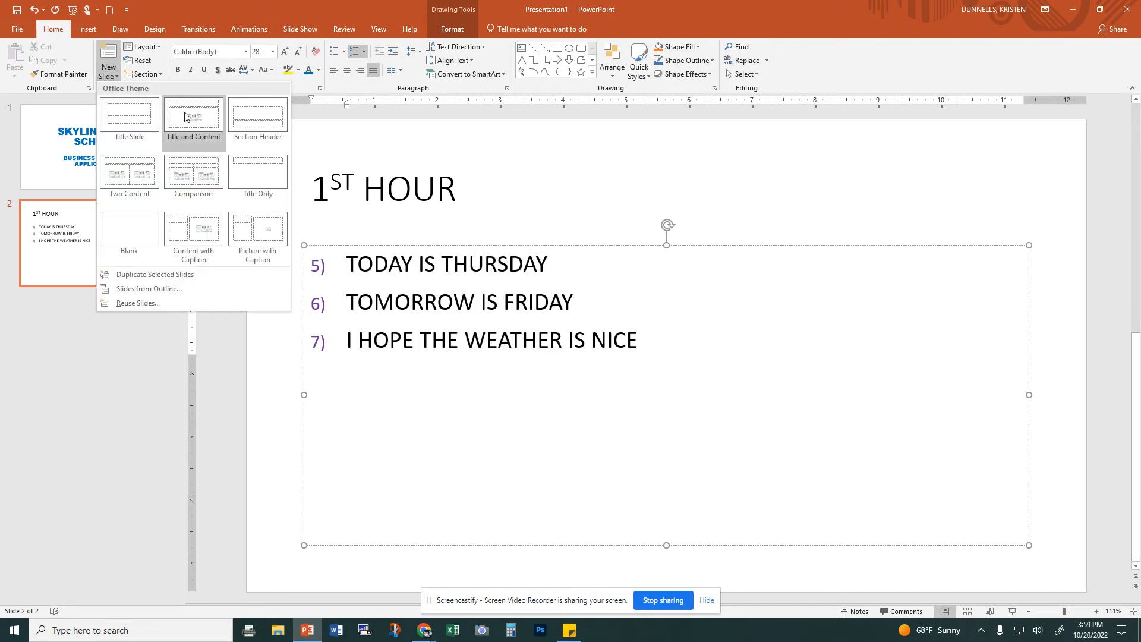
left_click(382, 261)
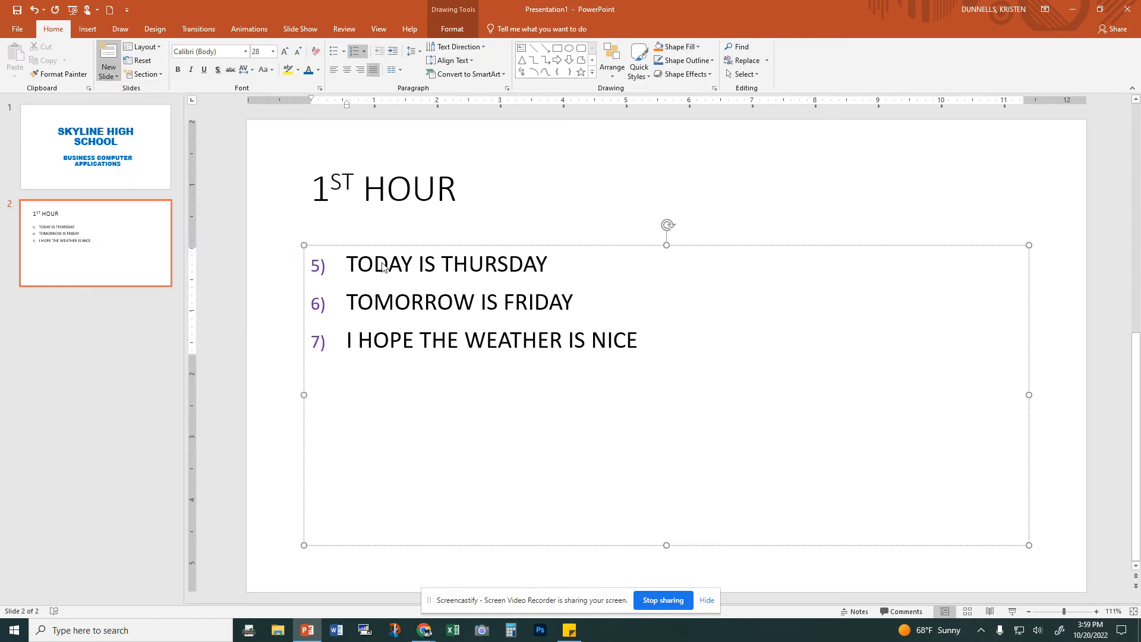
left_click(501, 302)
left_click(505, 304)
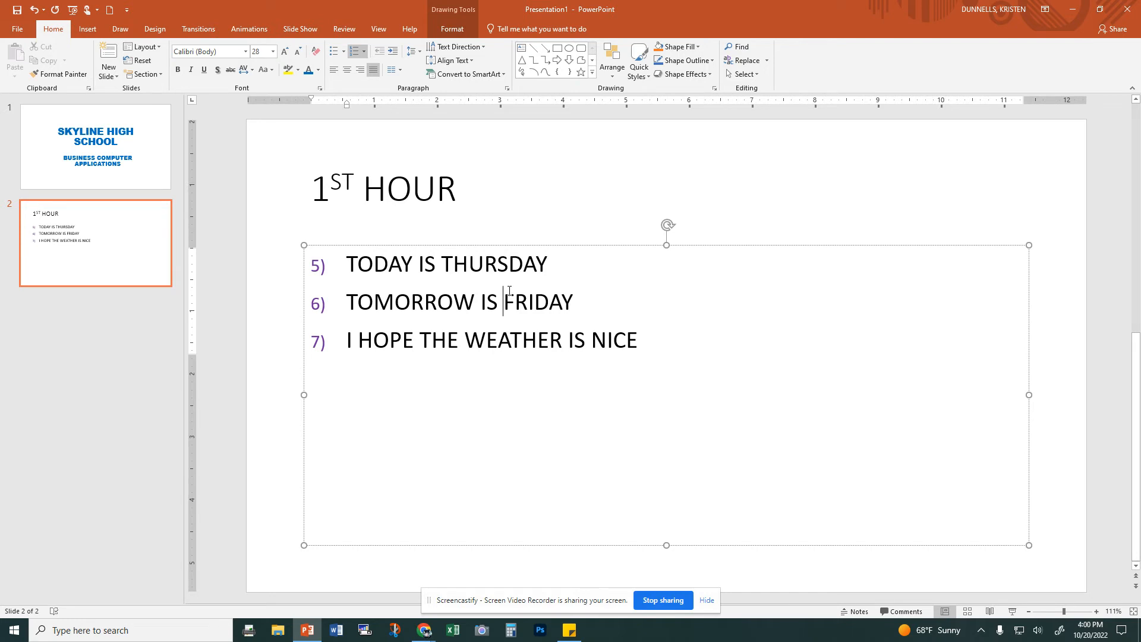